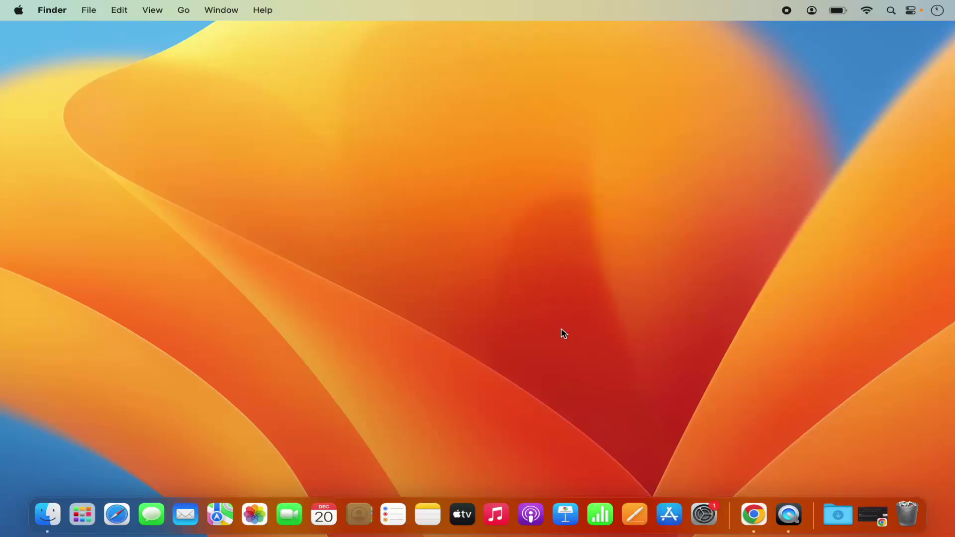
Bring Chrome forward and open blender.org from the Google results for 'blender'.
{"action": "left_click", "coordinate": [753, 515]}
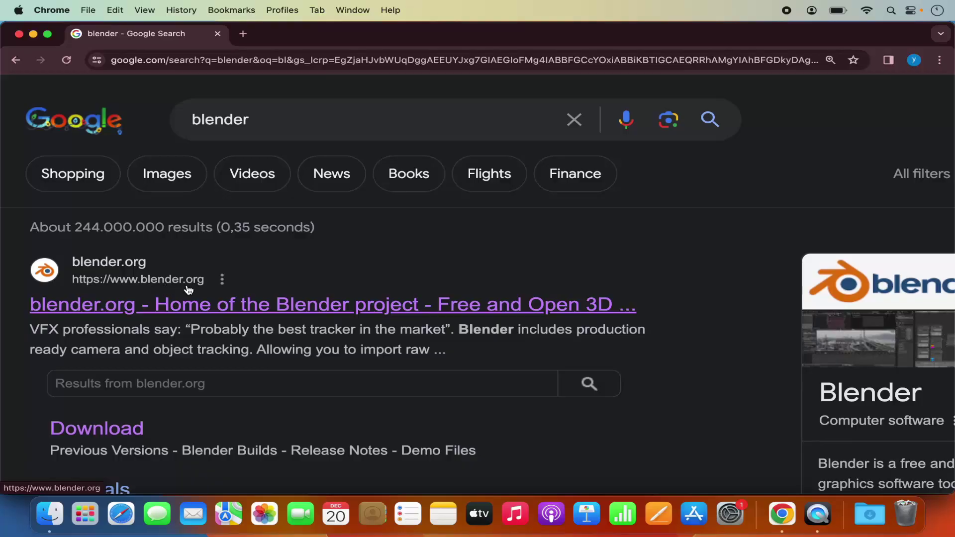
{"action": "left_click", "coordinate": [227, 313]}
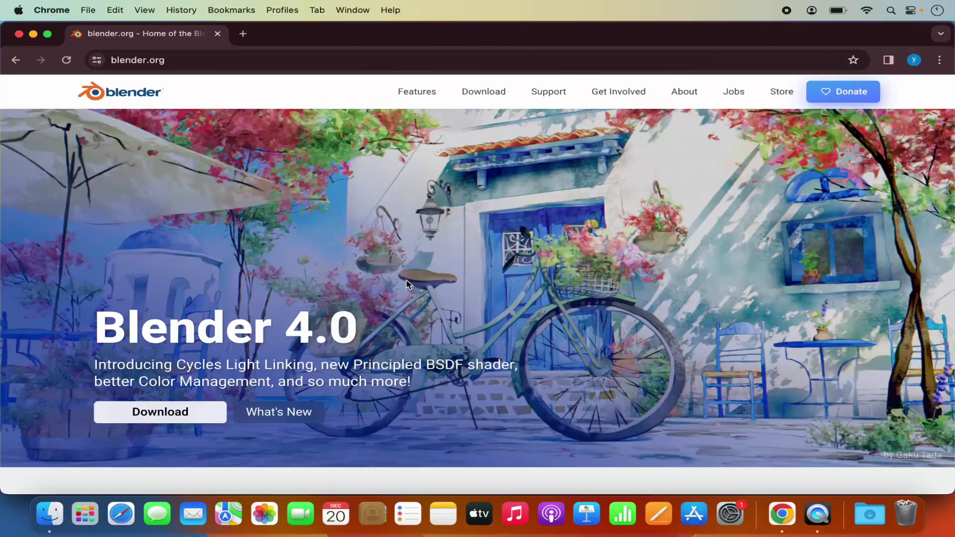
{"action": "scroll", "coordinate": [433, 290], "scroll_direction": "down", "scroll_amount": 3}
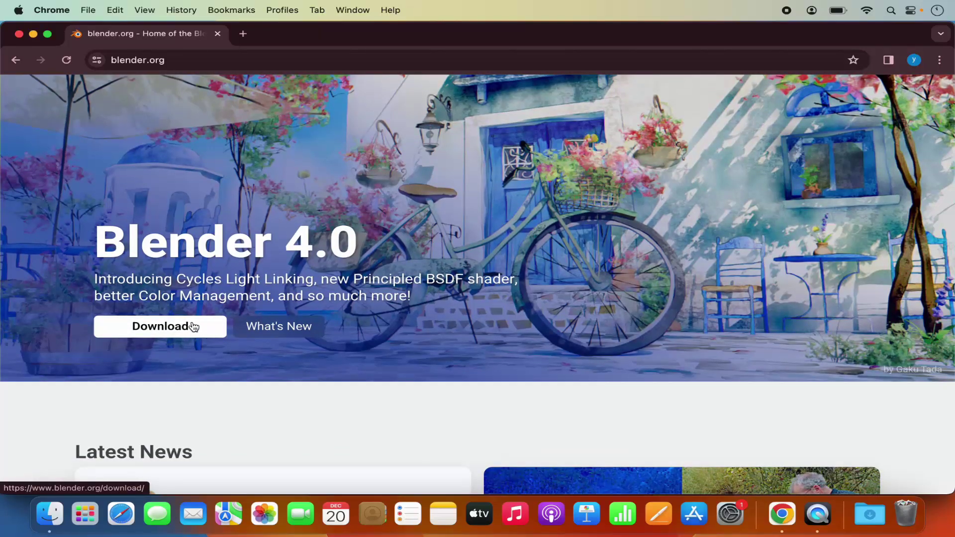
{"action": "scroll", "coordinate": [411, 314], "scroll_direction": "up", "scroll_amount": 3}
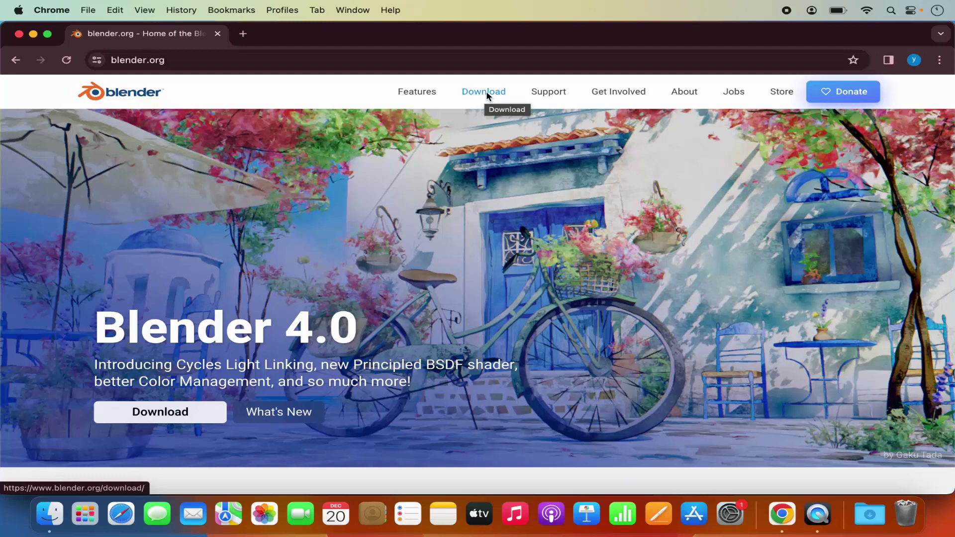
Go to the blender.org download page and browse the 'Windows, Linux, and other versions' list.
{"action": "left_click", "coordinate": [488, 96]}
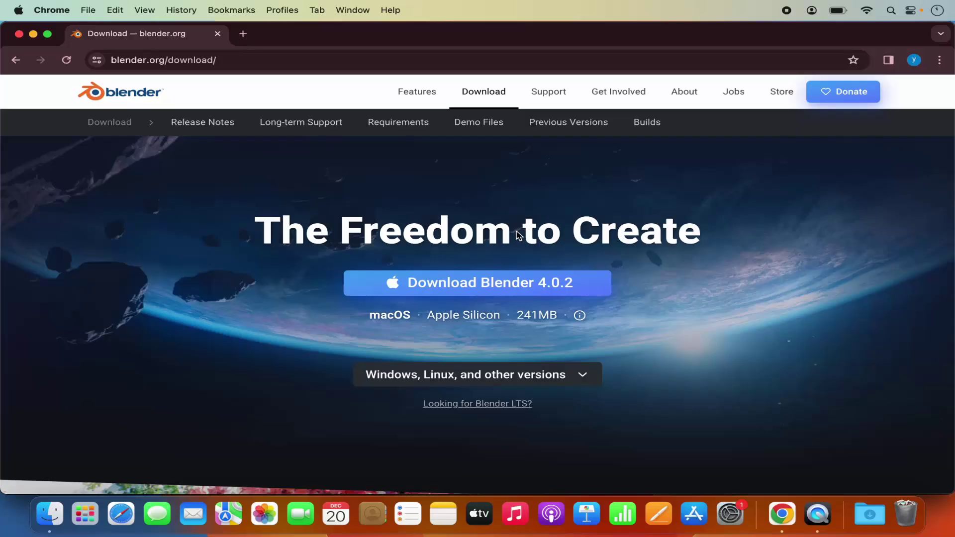
{"action": "scroll", "coordinate": [572, 279], "scroll_direction": "down", "scroll_amount": 2}
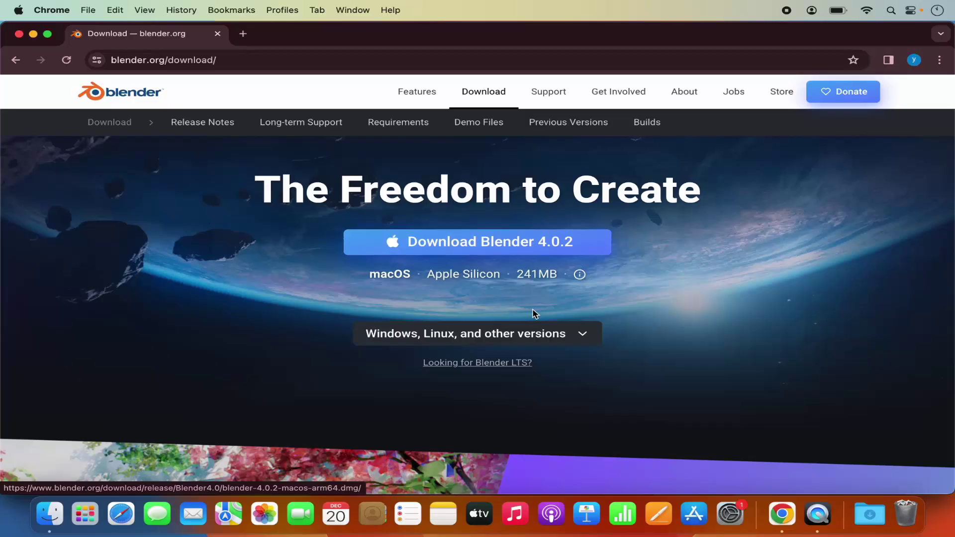
{"action": "left_click", "coordinate": [582, 337]}
{"action": "scroll", "coordinate": [535, 395], "scroll_direction": "down", "scroll_amount": 3}
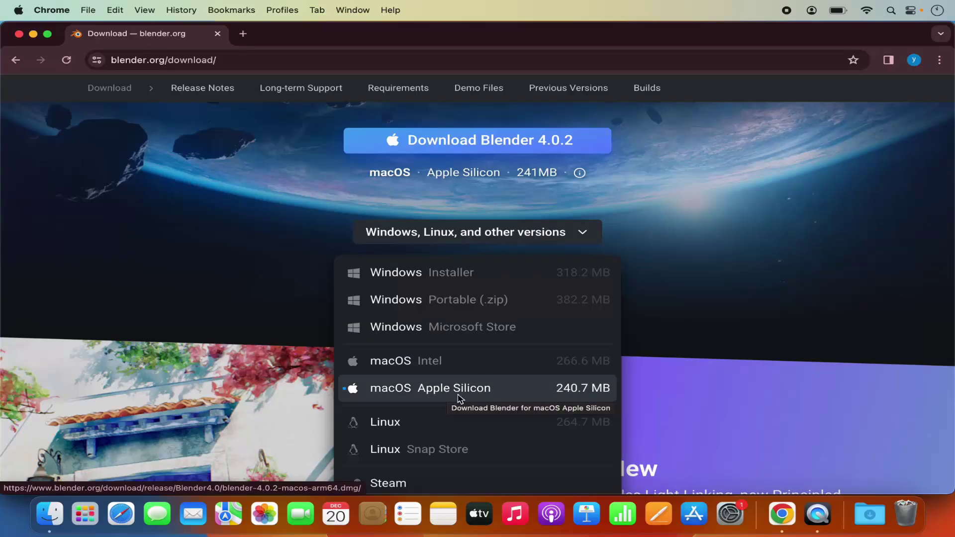
{"action": "left_click", "coordinate": [692, 276]}
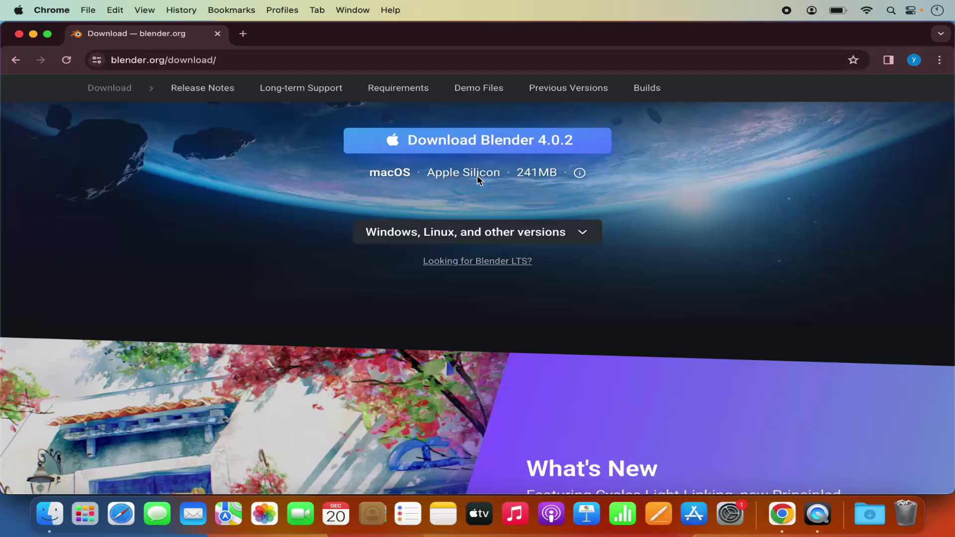
{"action": "left_click", "coordinate": [496, 238]}
{"action": "scroll", "coordinate": [481, 180], "scroll_direction": "up", "scroll_amount": 2}
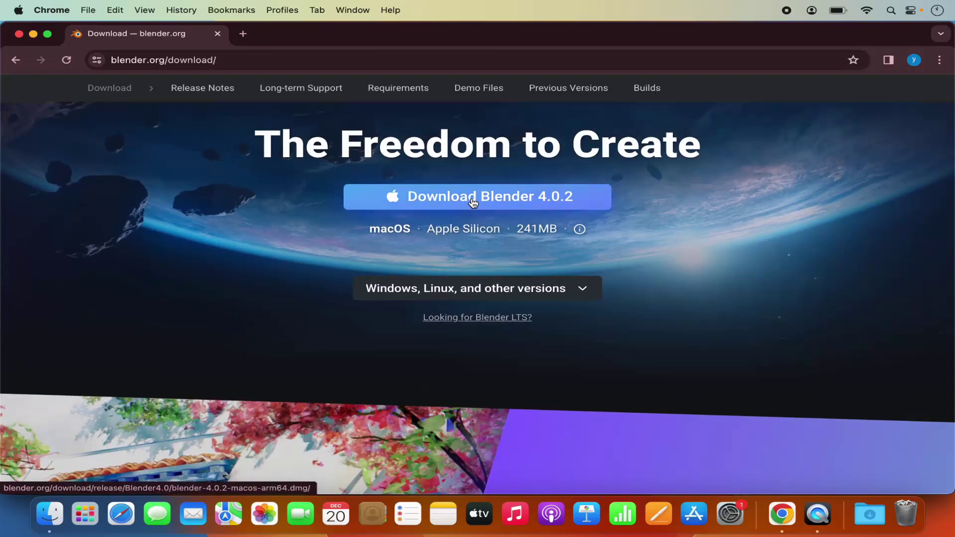
Download Blender 4.0.2 for macOS Apple Silicon (241 MB) and open its disk image.
{"action": "left_click", "coordinate": [473, 203]}
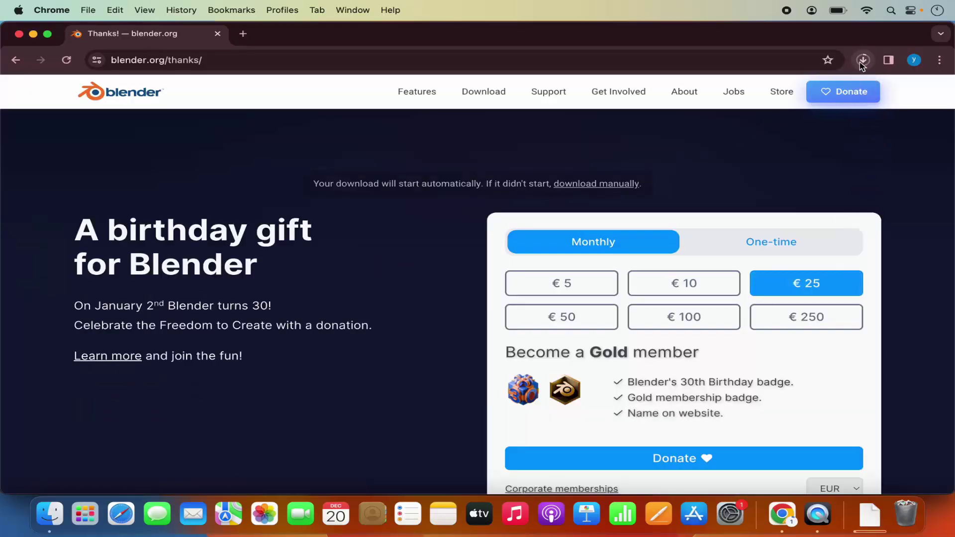
{"action": "left_click", "coordinate": [863, 59]}
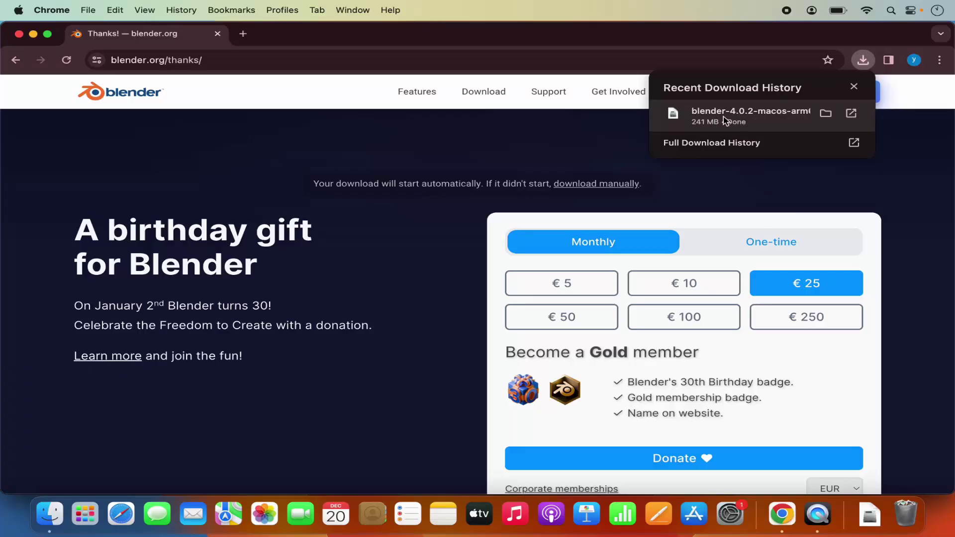
{"action": "left_click", "coordinate": [724, 116]}
{"action": "left_click", "coordinate": [610, 137]}
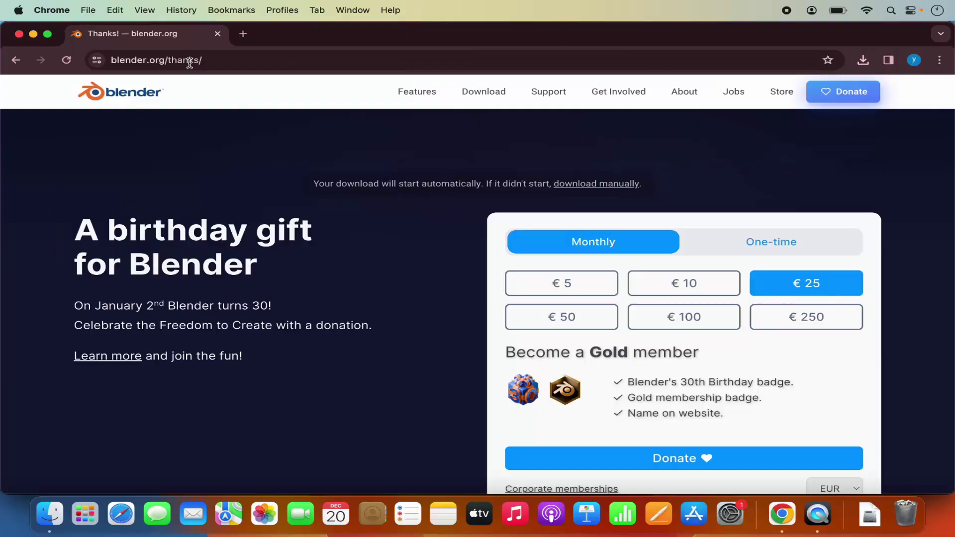
Minimize Chrome and move the Blender disk image window to the screen centre.
{"action": "left_click", "coordinate": [34, 37]}
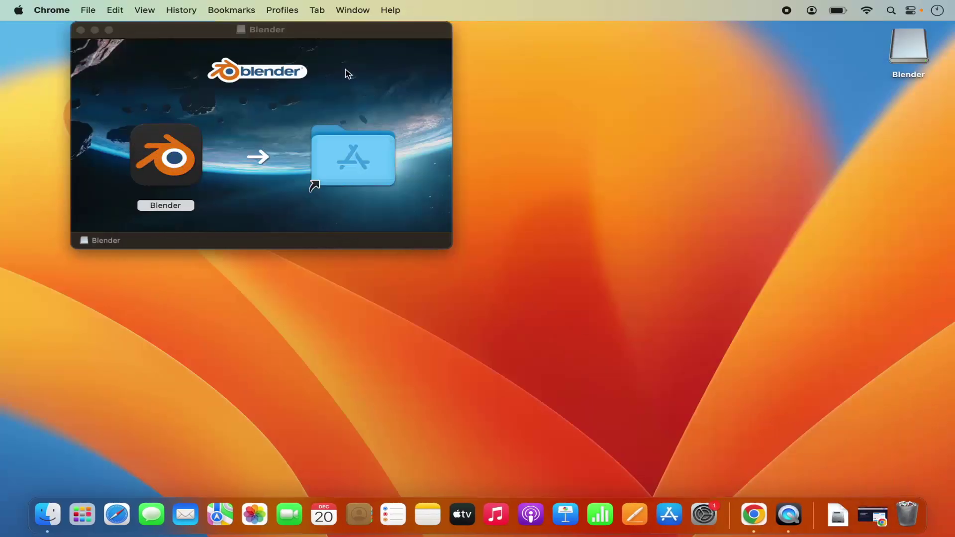
{"action": "left_click_drag", "start_coordinate": [336, 38], "coordinate": [570, 145]}
{"action": "left_click", "coordinate": [764, 212]}
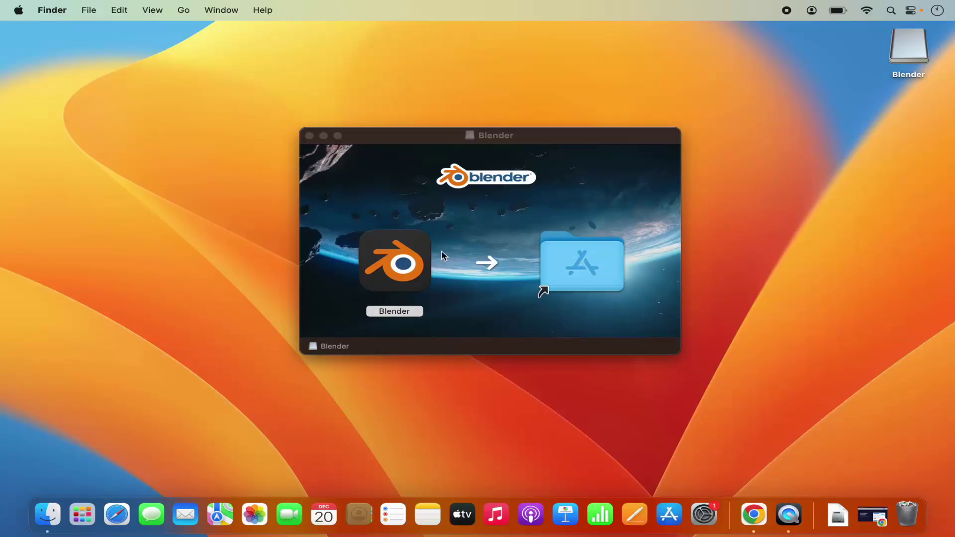
Drag Blender into the Applications folder, check the copy, and close that folder window.
{"action": "left_click", "coordinate": [413, 262]}
{"action": "left_click", "coordinate": [405, 260]}
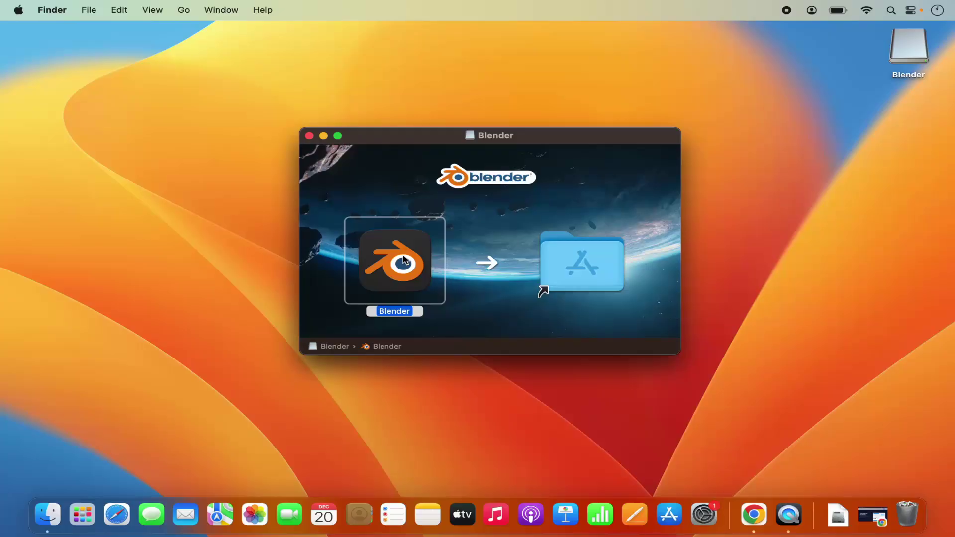
{"action": "left_click_drag", "start_coordinate": [404, 260], "coordinate": [596, 252]}
{"action": "double_click", "coordinate": [594, 255]}
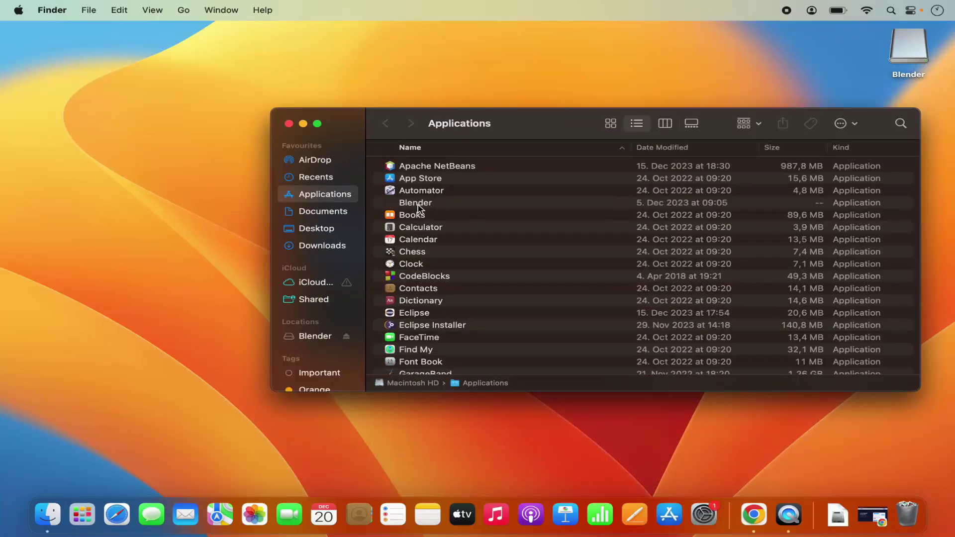
{"action": "left_click", "coordinate": [288, 124]}
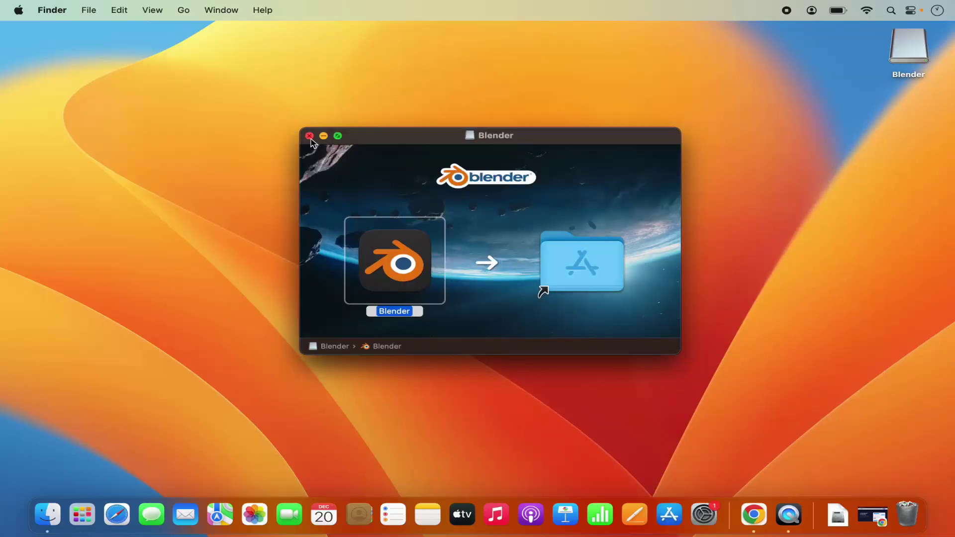
Close the installer window and launch Blender from Launchpad by searching 'b'.
{"action": "left_click", "coordinate": [309, 136]}
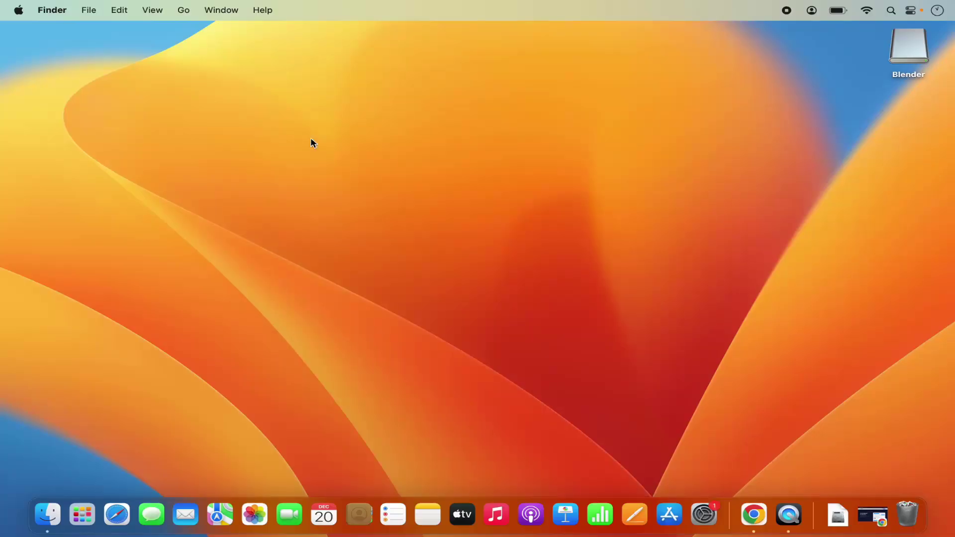
{"action": "left_click", "coordinate": [84, 513]}
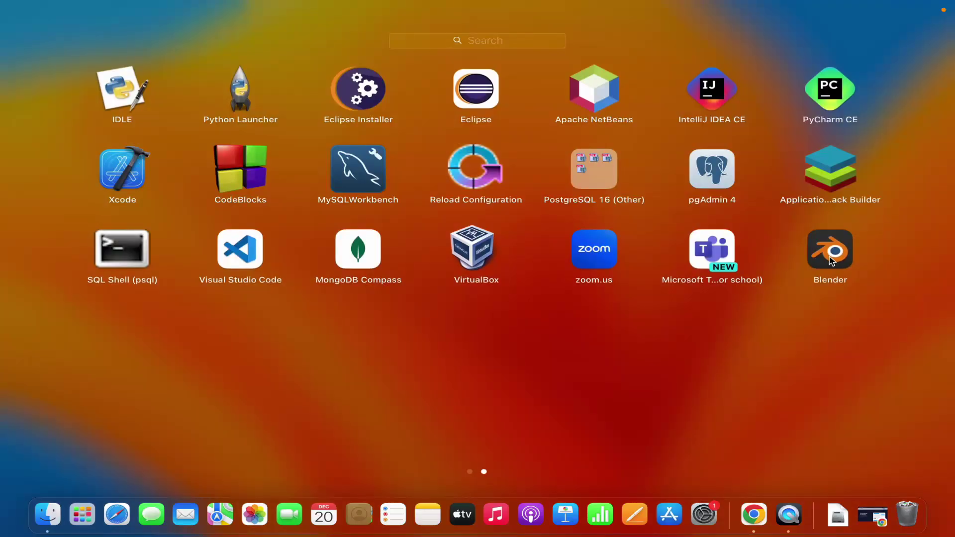
{"action": "left_click", "coordinate": [490, 42]}
{"action": "type", "text": "bl"}
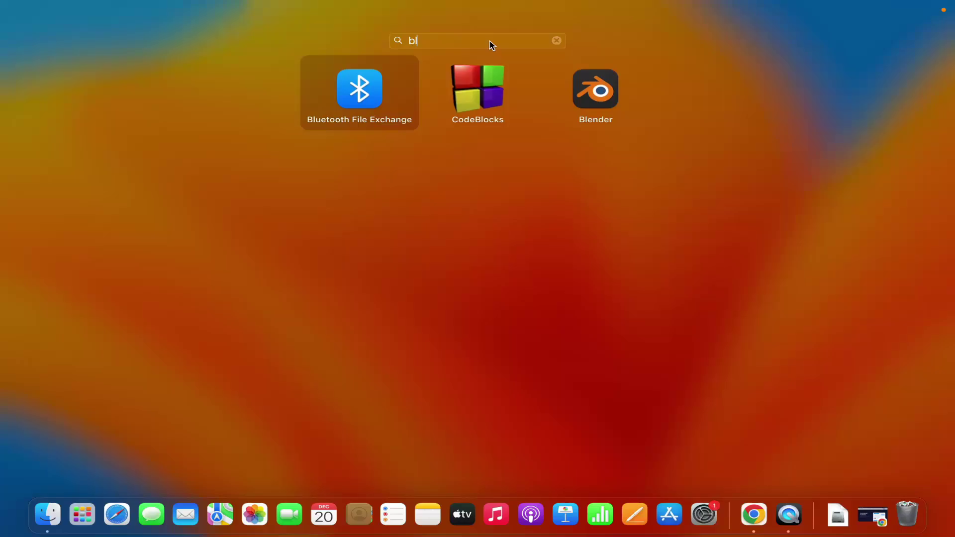
{"action": "left_click", "coordinate": [603, 93]}
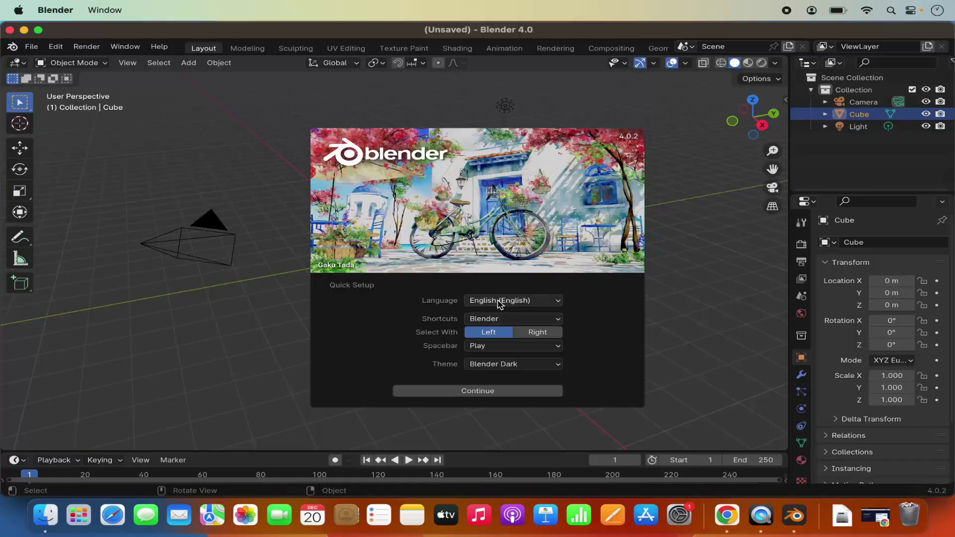
{"action": "left_click", "coordinate": [485, 302]}
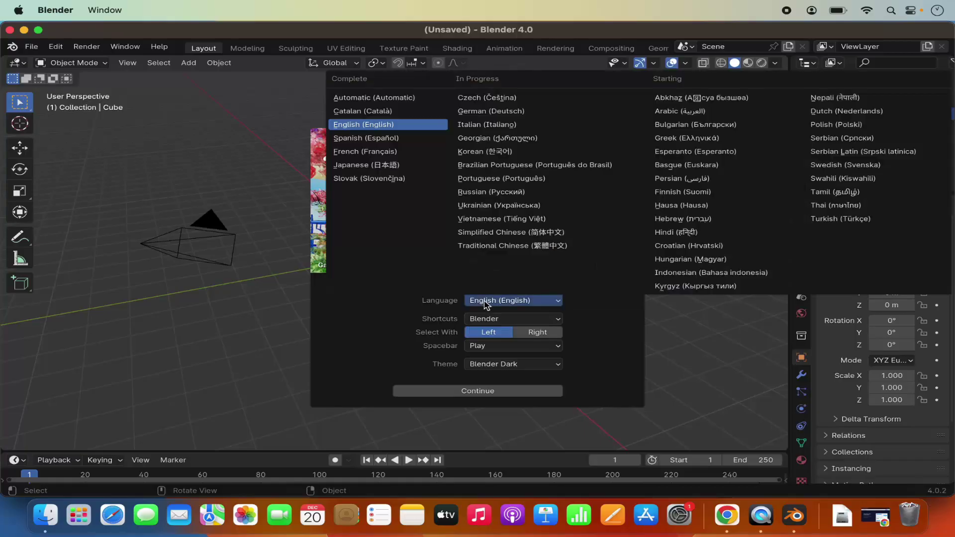
{"action": "left_click", "coordinate": [423, 131]}
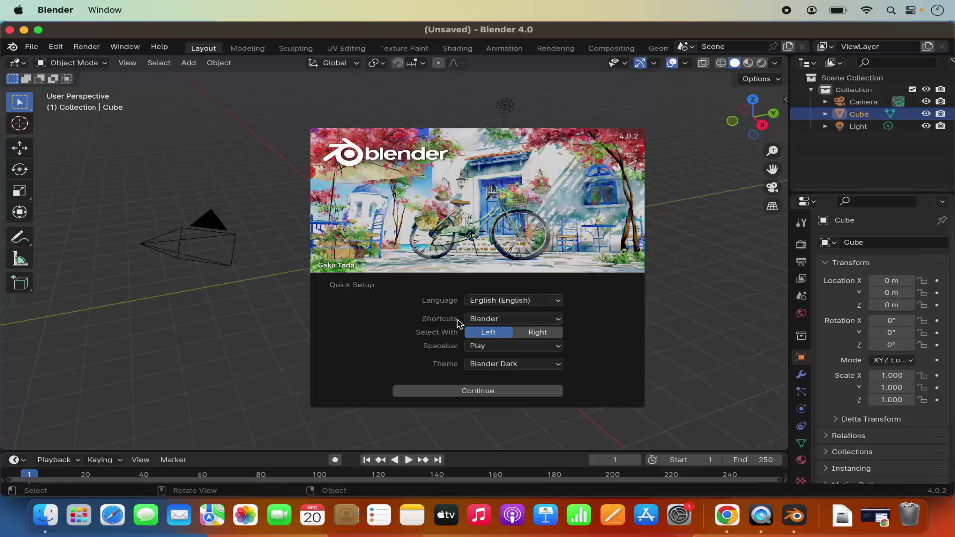
{"action": "left_click", "coordinate": [475, 323]}
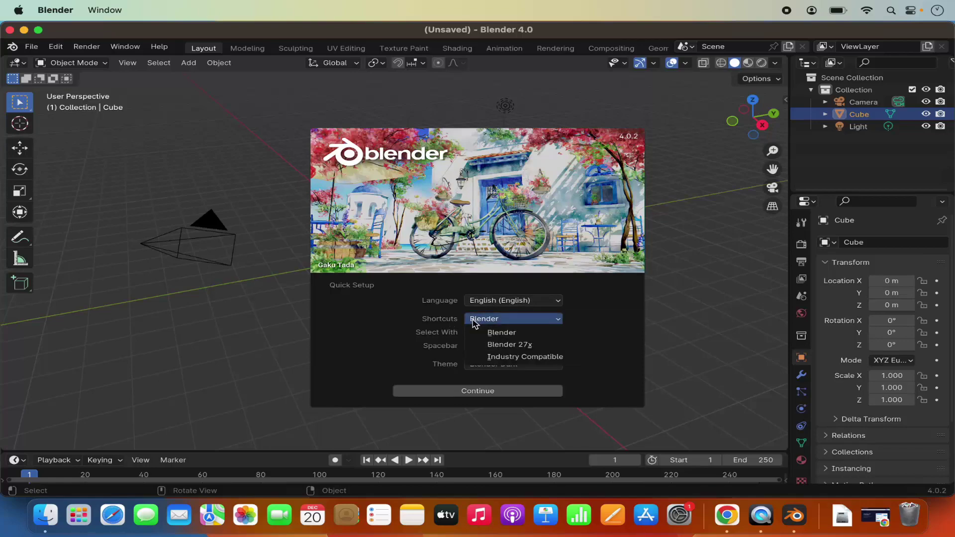
{"action": "left_click", "coordinate": [454, 323]}
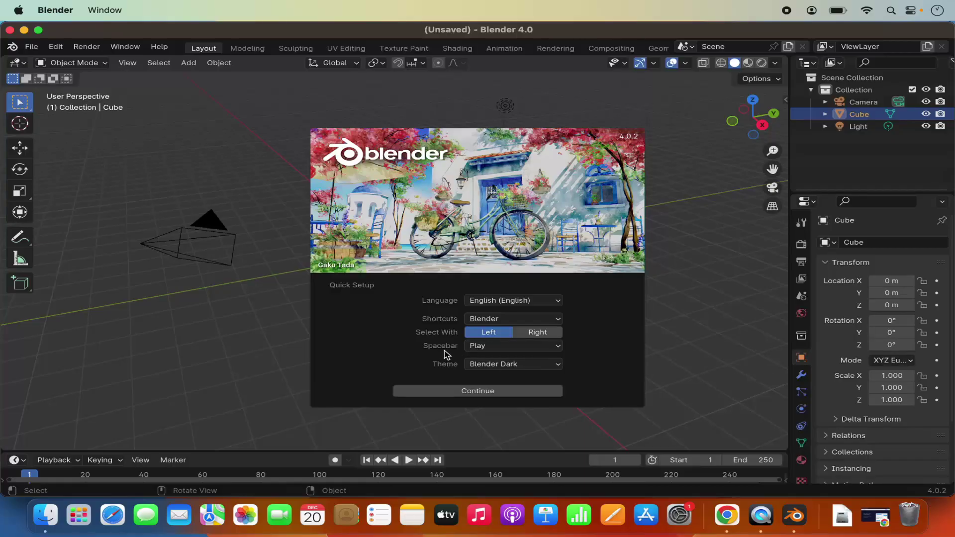
{"action": "left_click", "coordinate": [487, 347]}
{"action": "left_click", "coordinate": [478, 366]}
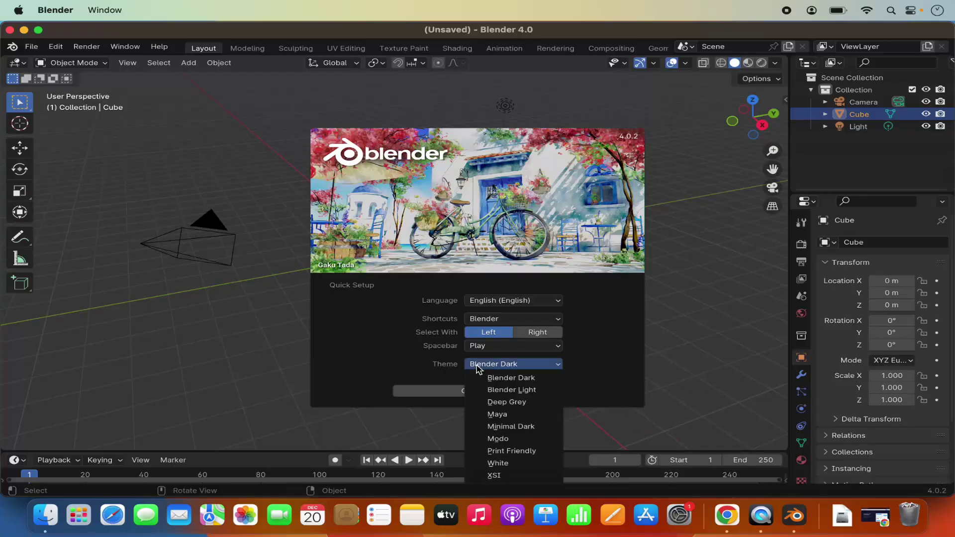
{"action": "left_click", "coordinate": [491, 391]}
{"action": "left_click", "coordinate": [505, 365]}
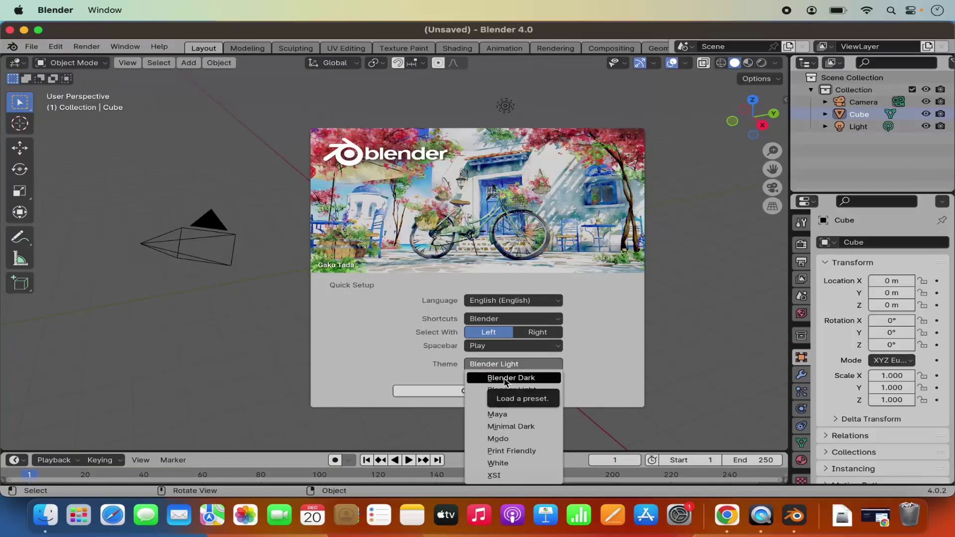
{"action": "left_click", "coordinate": [506, 379]}
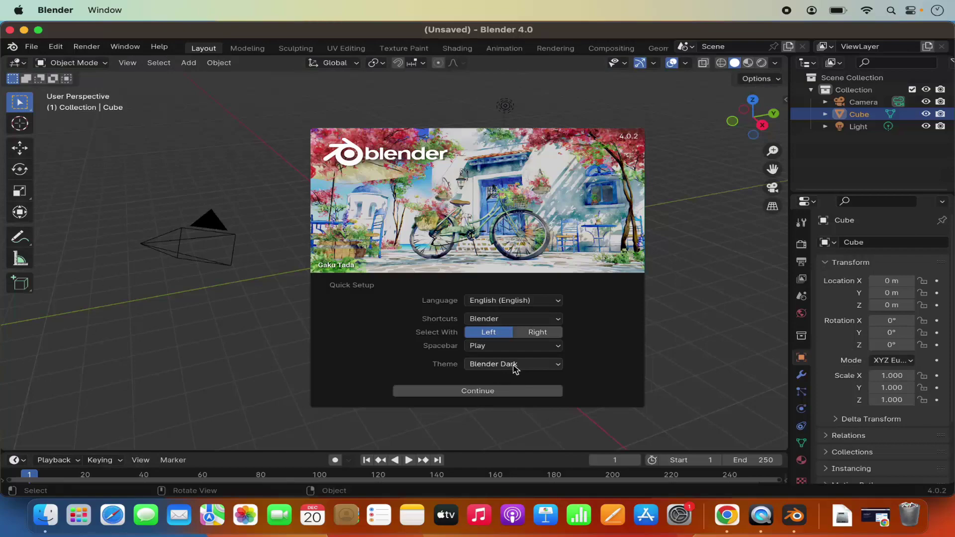
Save the Quick Setup preferences with Continue.
{"action": "left_click", "coordinate": [501, 395]}
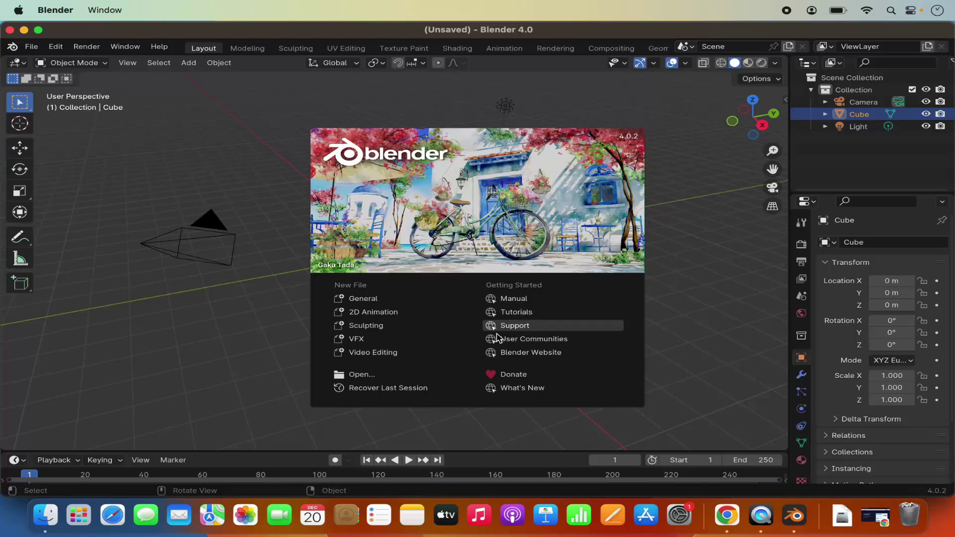
Dismiss the splash screen and box-select the default cube.
{"action": "left_click", "coordinate": [454, 421]}
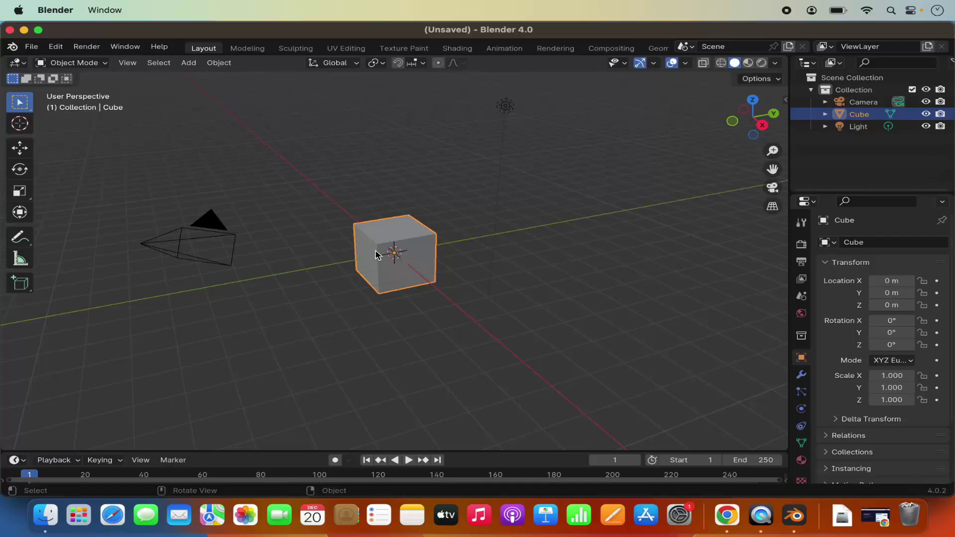
{"action": "left_click_drag", "start_coordinate": [375, 250], "coordinate": [387, 261]}
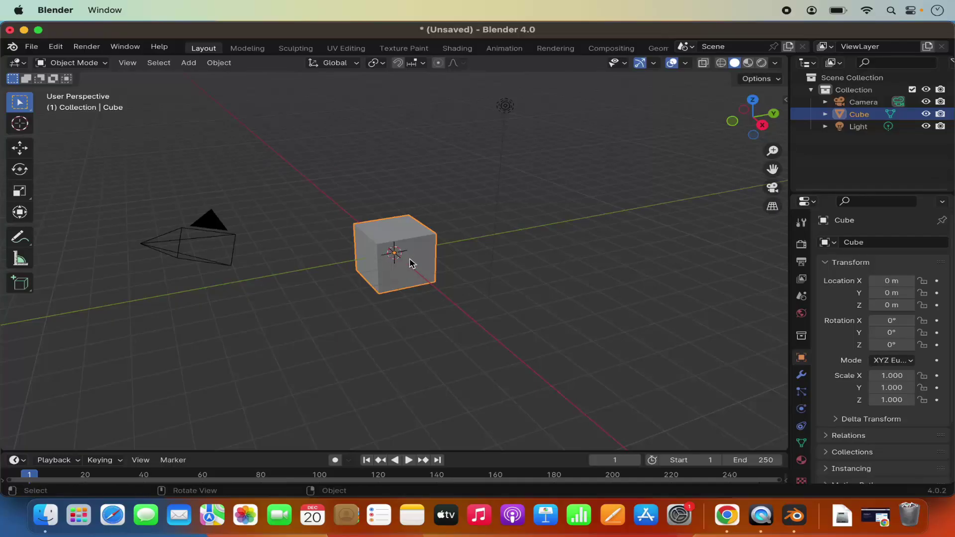